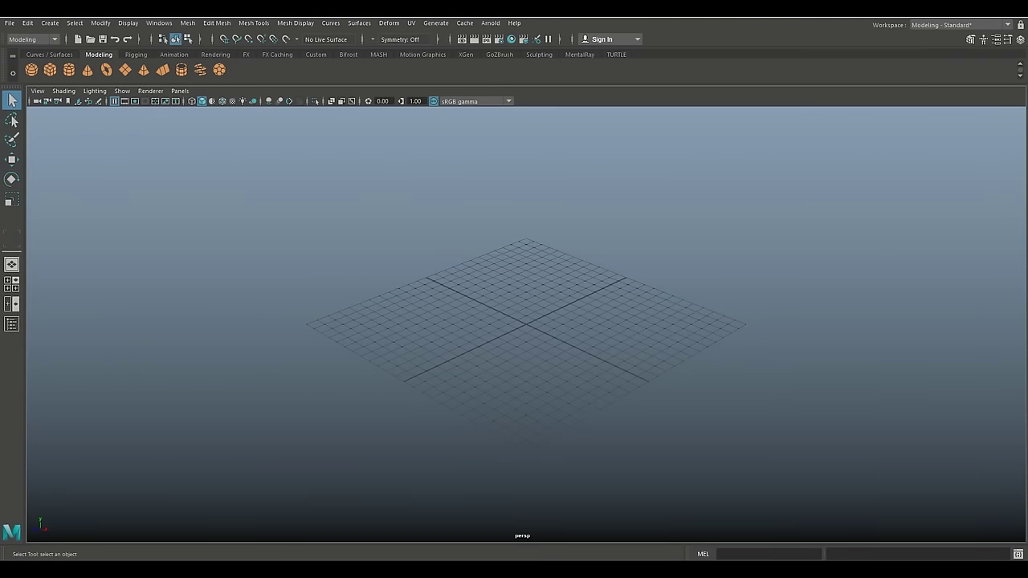
alt+drag(526, 322, 506, 336)
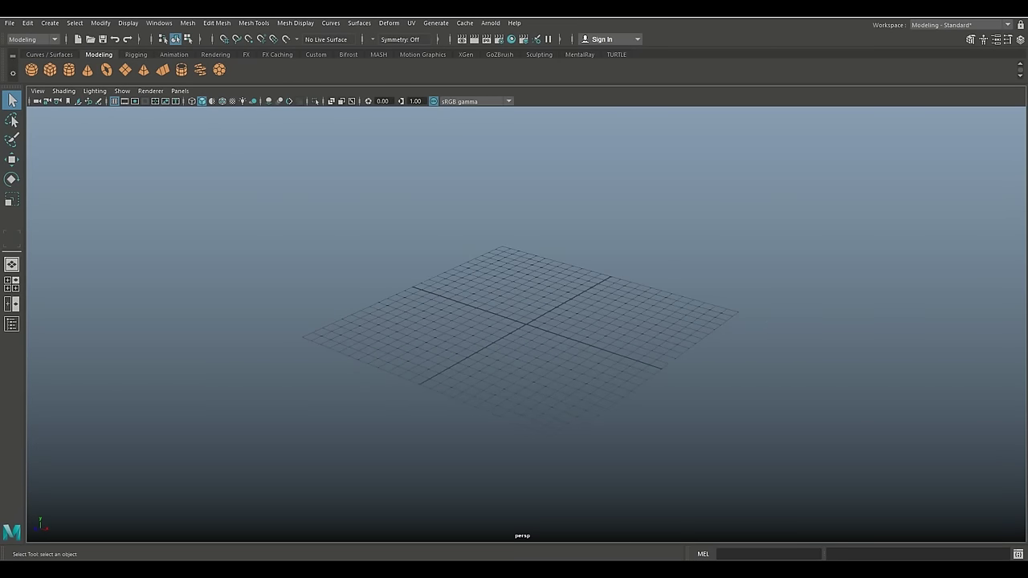
alt+middle_drag(482, 339, 490, 319)
scroll(514, 321, up, 5)
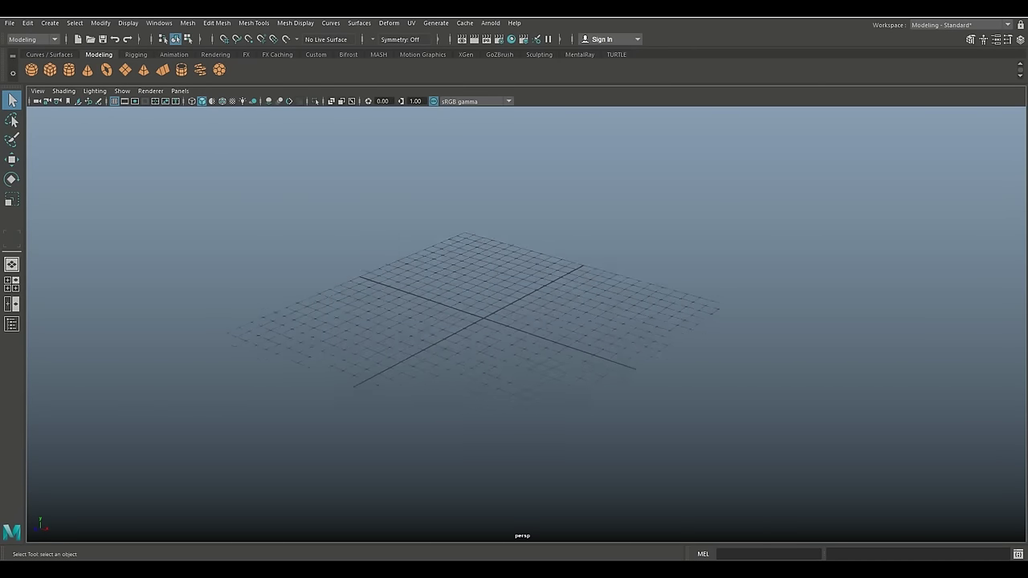
alt+middle_drag(514, 321, 489, 323)
alt+drag(488, 323, 468, 351)
scroll(514, 338, down, 2)
mouse_move(486, 344)
alt+middle_down()
mouse_move(502, 331)
mouse_move(509, 344)
mouse_move(497, 359)
alt+middle_up()
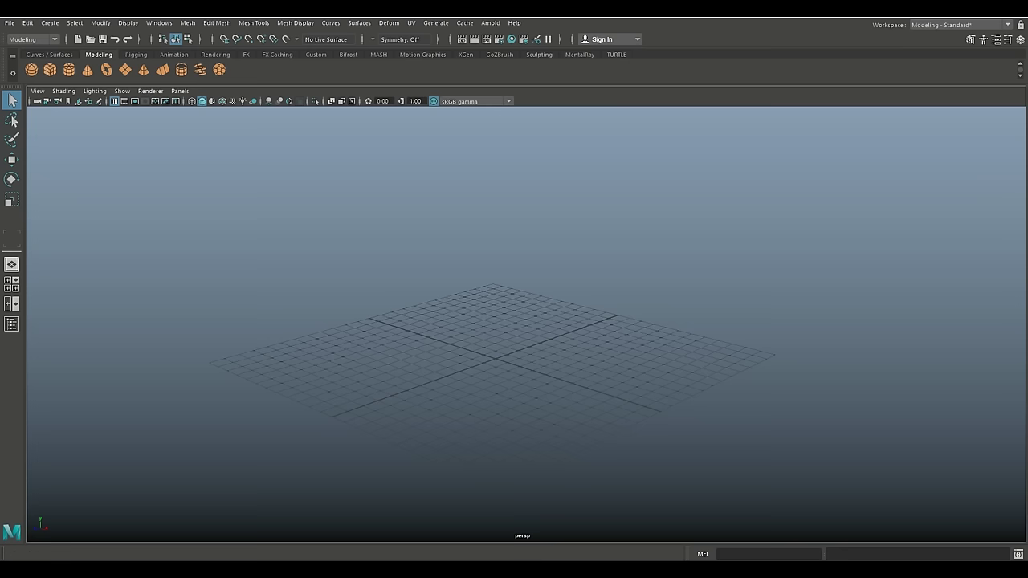
Create a polygon cube at the centre of the grid
click(50, 70)
scroll(526, 325, up, 7)
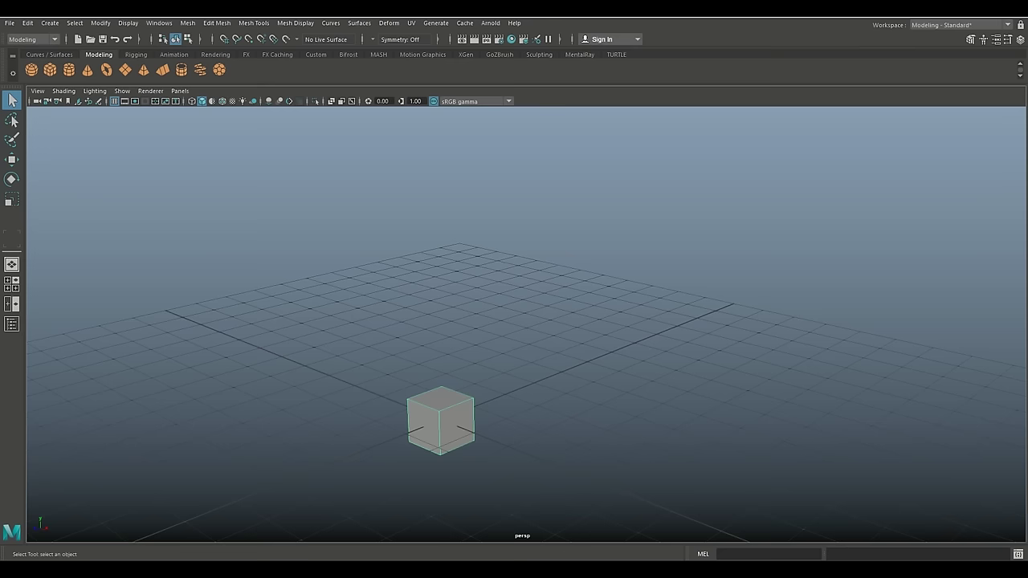
alt+middle_drag(382, 347, 355, 253)
scroll(355, 253, up, 5)
Extrude the cube's top face in place and scale the new face inward to form an inset
right_drag(355, 253, 355, 283)
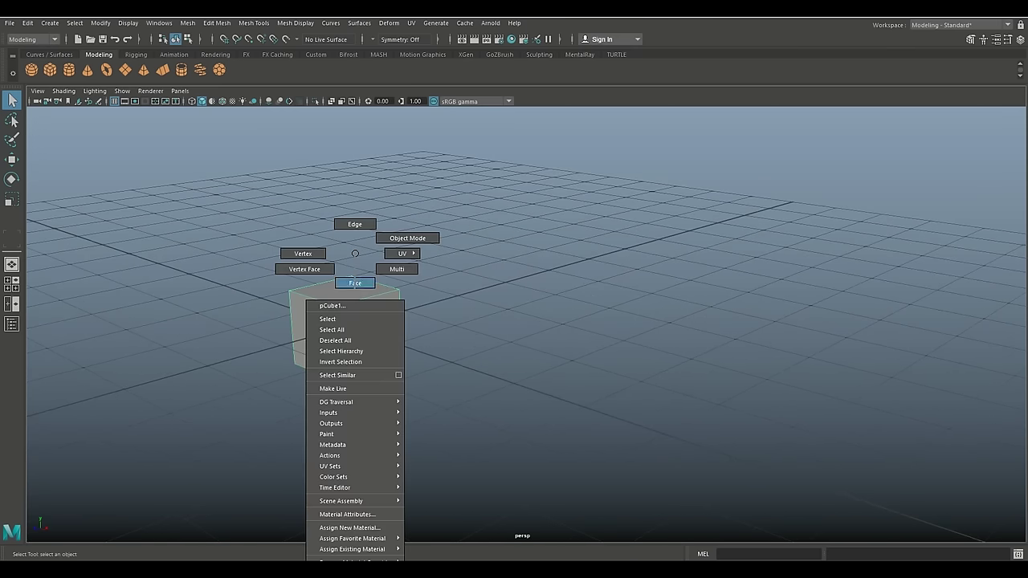
click(352, 289)
key(ctrl+e)
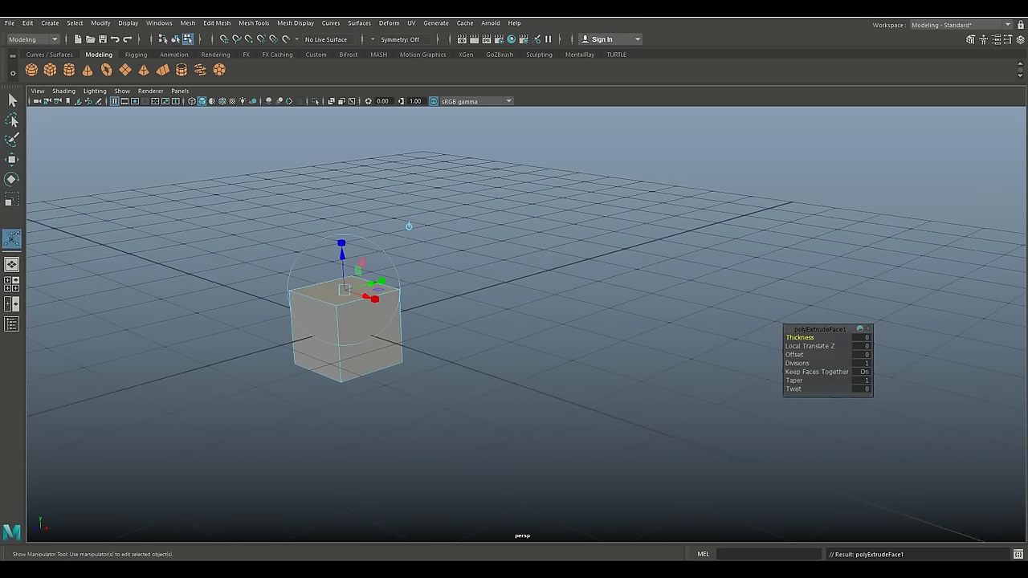
key(r)
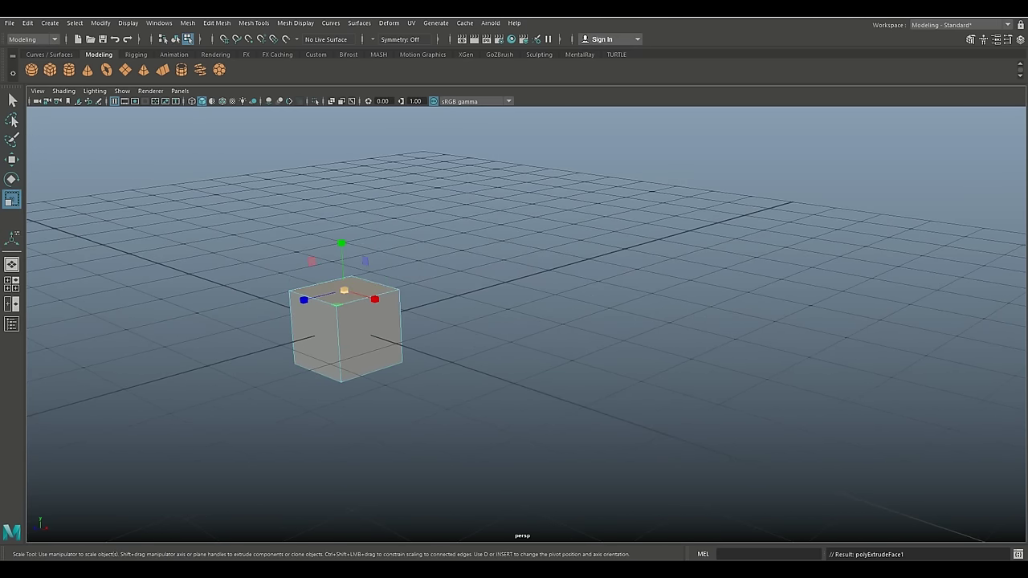
Extrude the inset face upward by about 1.24 cm and scale its top down into a tapered tower
key(ctrl+e)
key(w)
drag(341, 251, 341, 197)
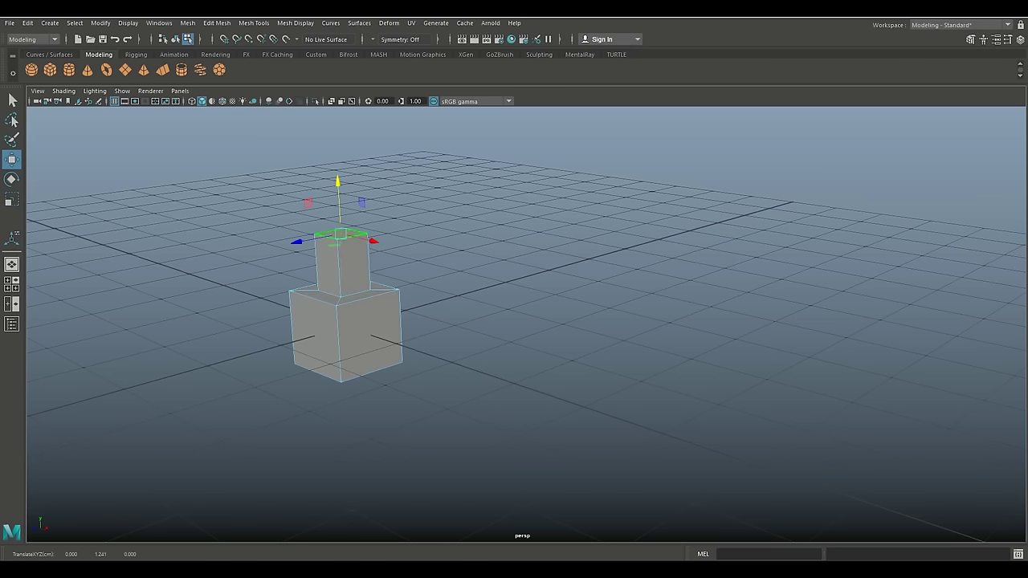
key(r)
drag(341, 234, 308, 235)
click(269, 237)
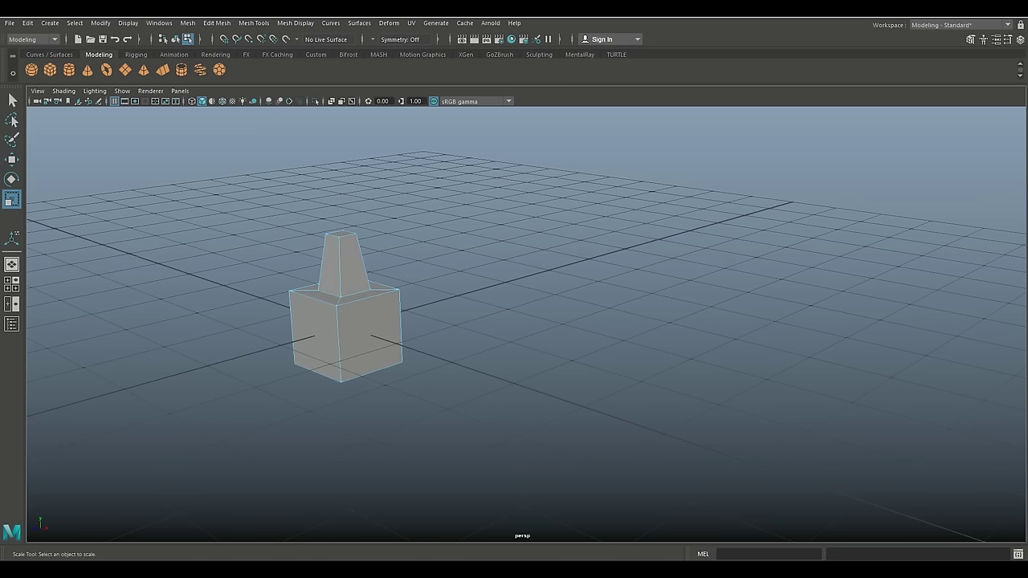
Return the model to object mode and open the UV Editor for it
scroll(526, 325, up, 2)
alt+drag(450, 322, 614, 381)
right_drag(339, 256, 393, 239)
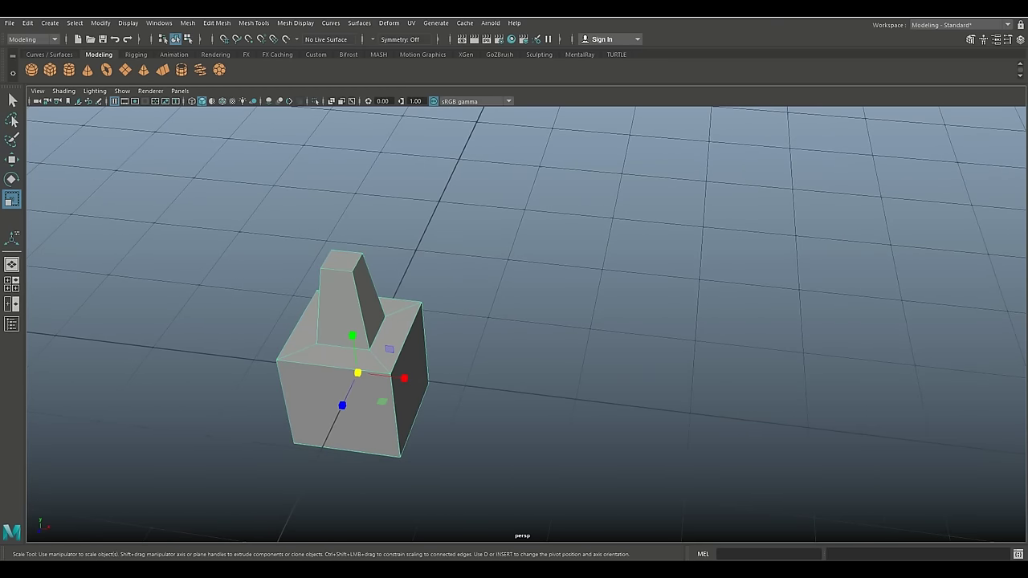
click(412, 23)
click(437, 40)
Apply a camera-based UV projection to the whole model from the current perspective view
scroll(641, 332, down, 4)
alt+middle_drag(641, 332, 679, 339)
alt+middle_drag(337, 322, 204, 318)
mouse_move(204, 318)
alt+mouse_down()
mouse_move(225, 249)
mouse_move(220, 312)
alt+mouse_up()
mouse_move(220, 312)
alt+middle_down()
mouse_move(237, 259)
mouse_move(230, 319)
alt+middle_up()
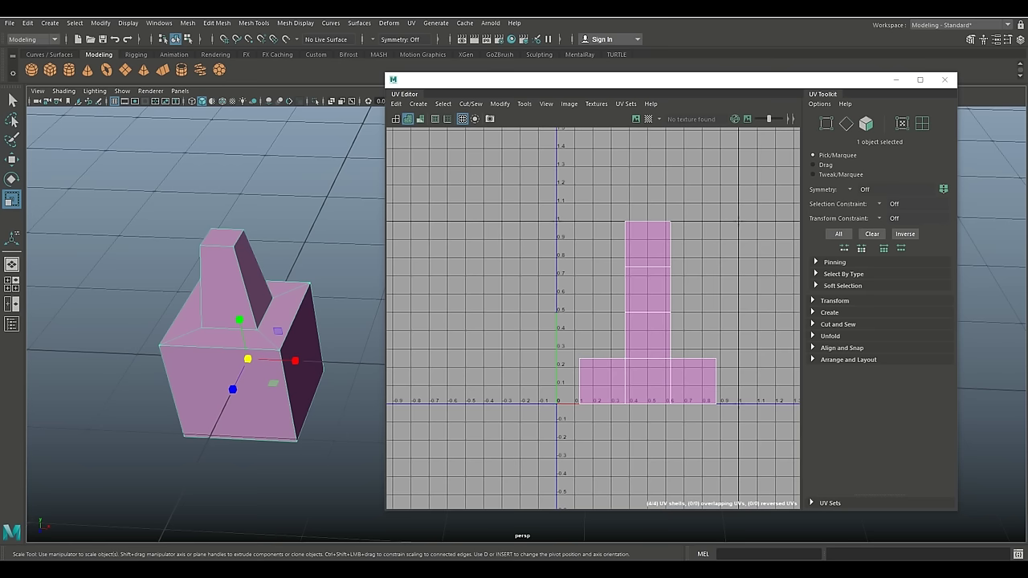
click(411, 23)
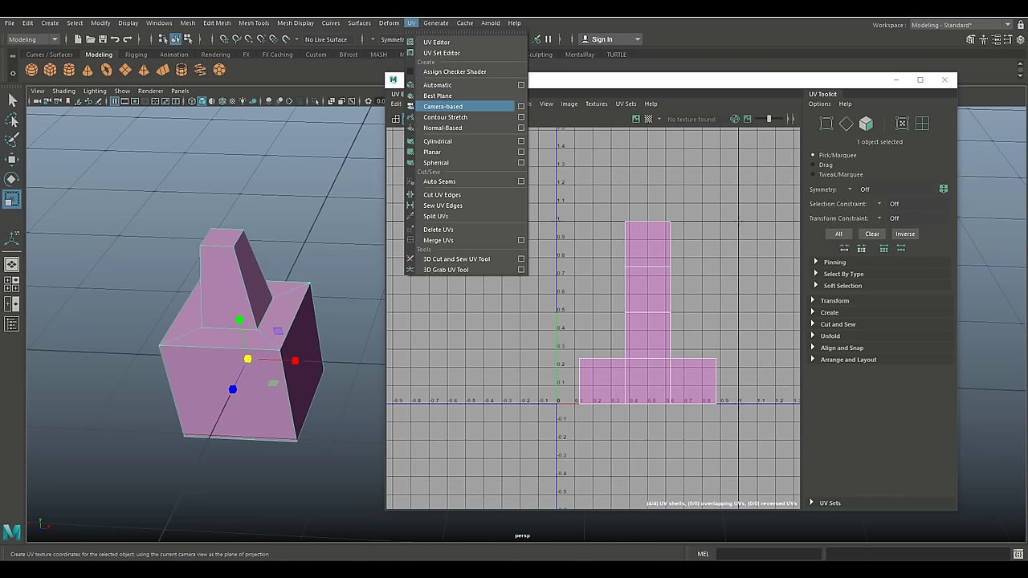
click(443, 106)
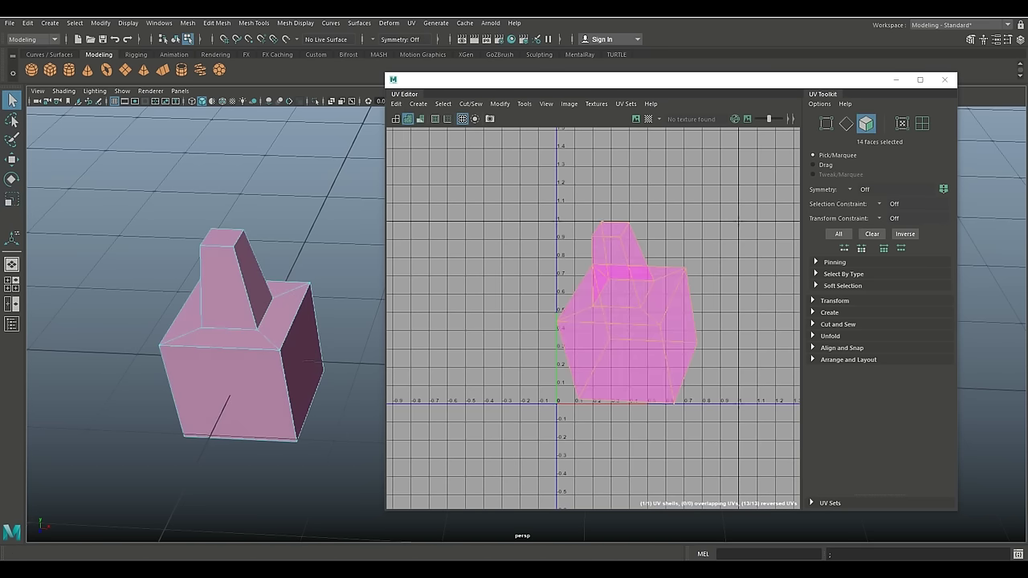
Select the four edges around the tower's top face and cut the UVs along them
alt+middle_drag(241, 354, 222, 344)
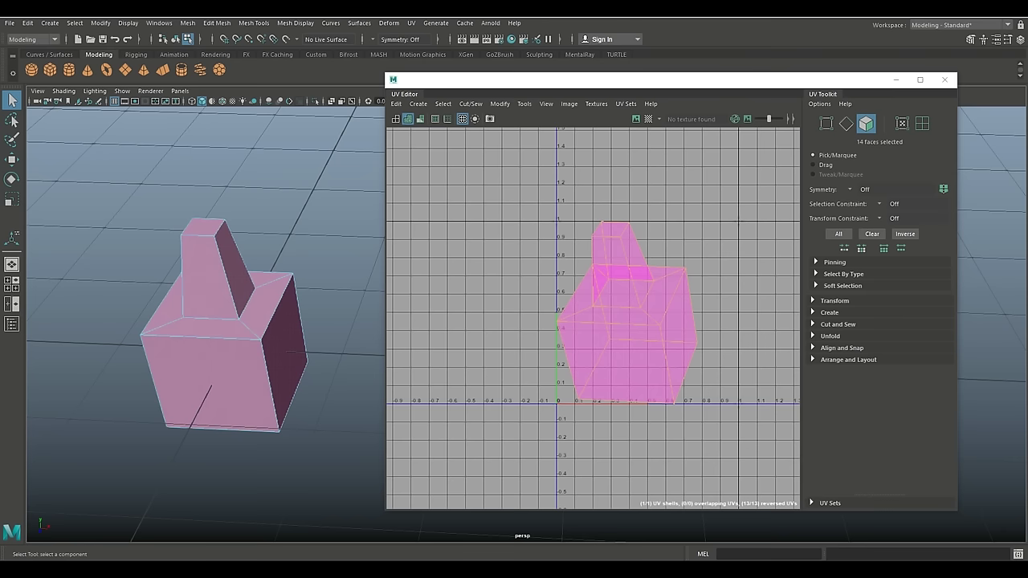
alt+middle_drag(210, 361, 235, 346)
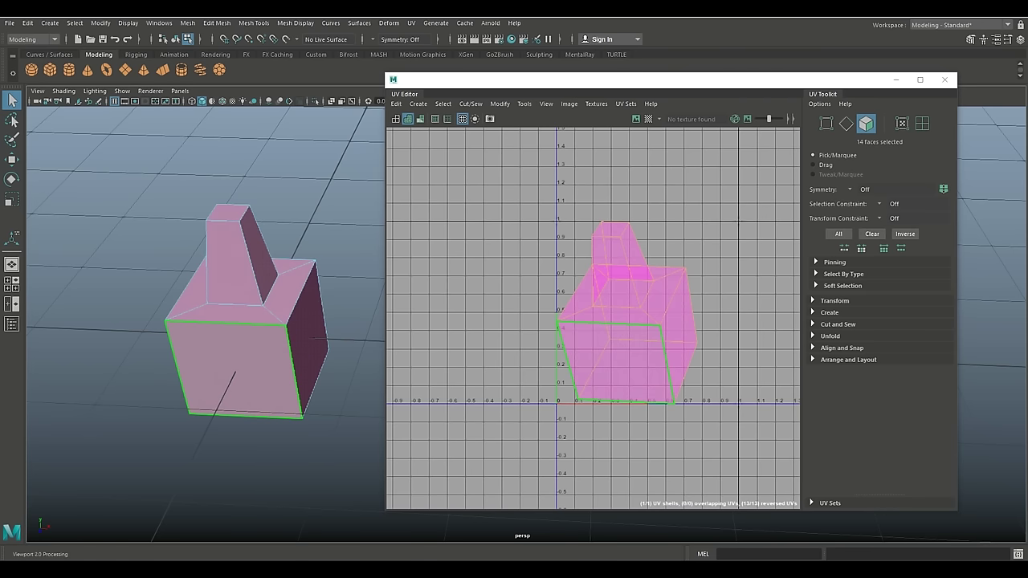
scroll(210, 344, up, 2)
alt+middle_drag(210, 344, 276, 401)
right_click(241, 245)
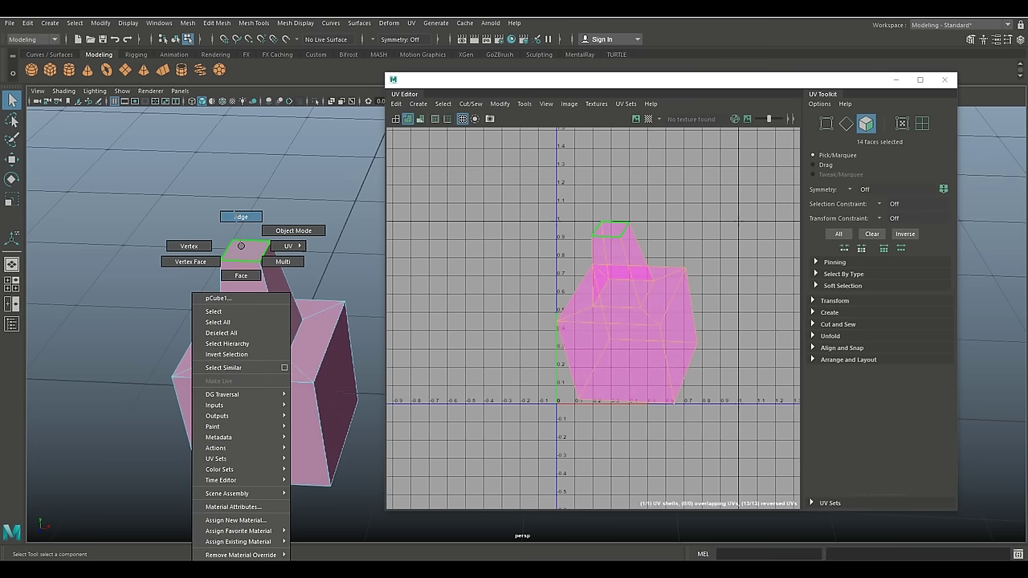
click(241, 217)
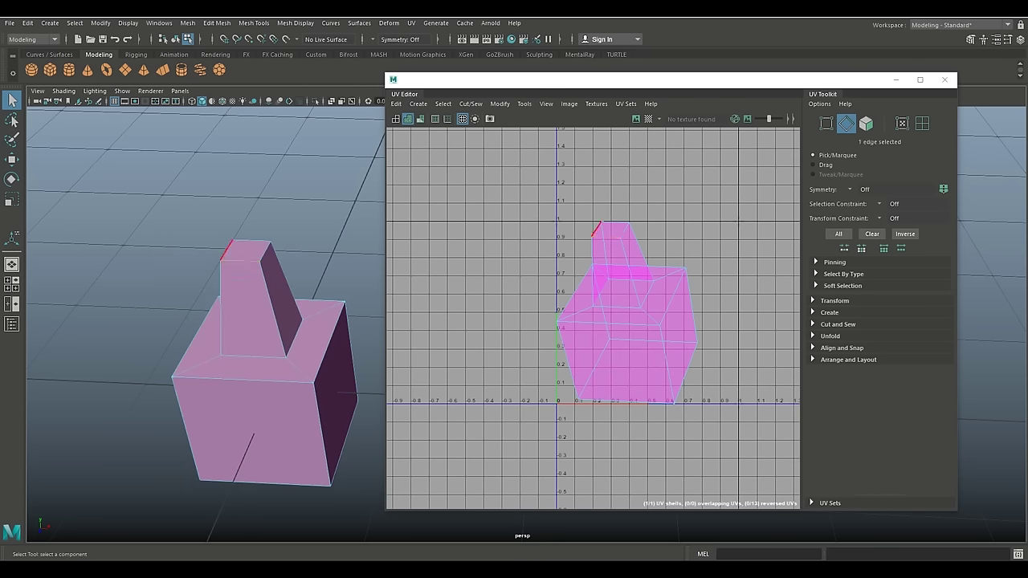
shift+click(226, 249)
right_drag(613, 295, 656, 416)
key(r)
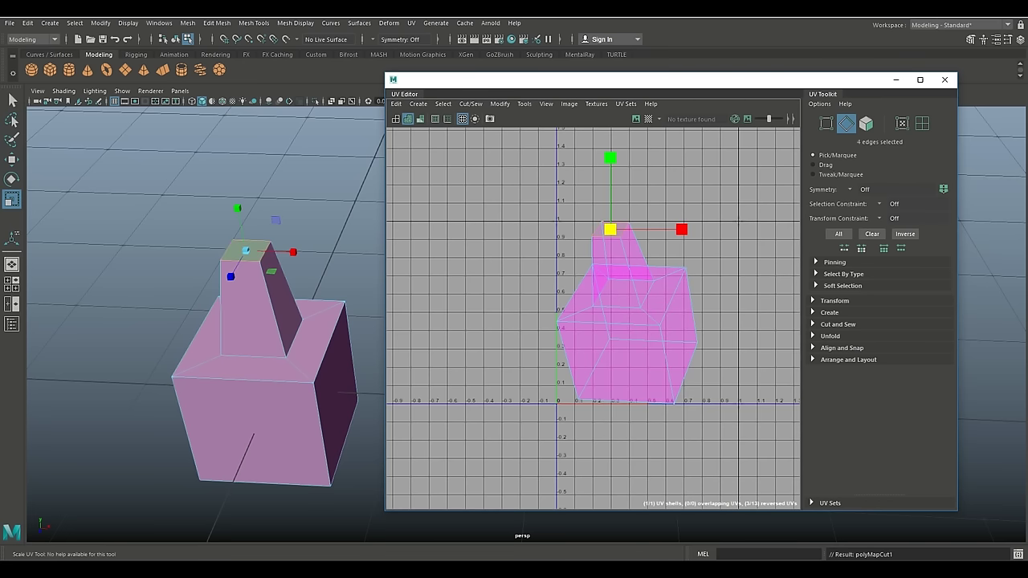
Select the four edges where the tower's base meets the cube and cut the UVs along them
alt+drag(265, 277, 270, 249)
alt+middle_drag(233, 261, 223, 209)
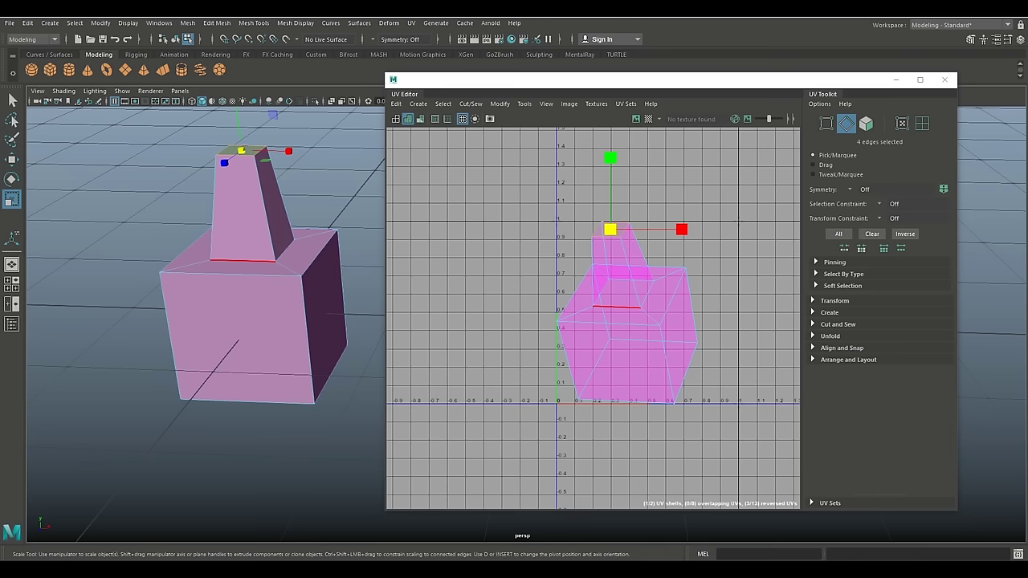
click(241, 259)
shift+click(285, 250)
alt+drag(265, 269, 325, 345)
alt+middle_drag(294, 370, 170, 361)
shift+click(212, 403)
alt+drag(178, 392, 302, 446)
alt+middle_drag(345, 434, 73, 342)
alt+drag(241, 385, 349, 361)
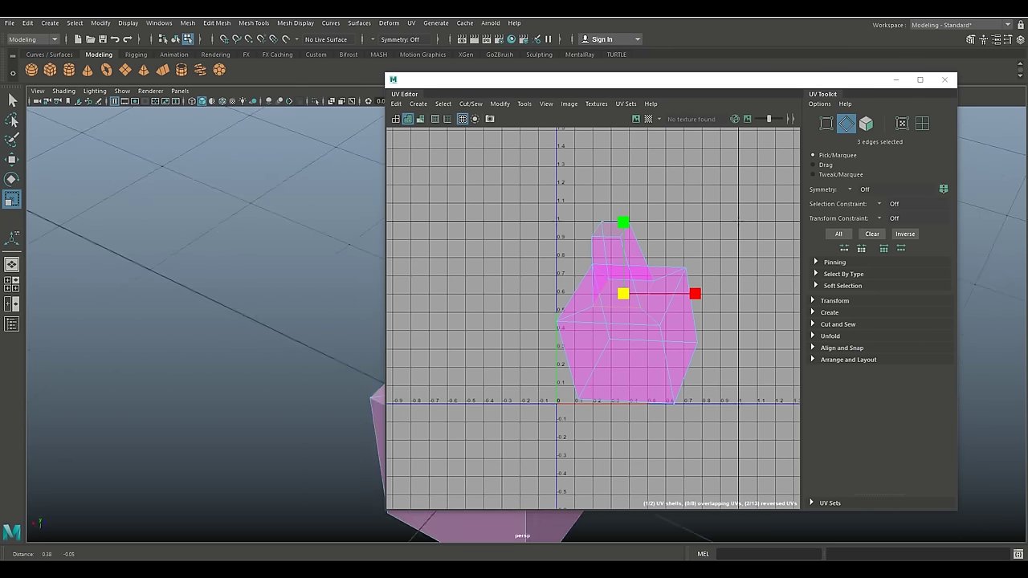
alt+middle_drag(402, 409, 237, 374)
shift+click(312, 368)
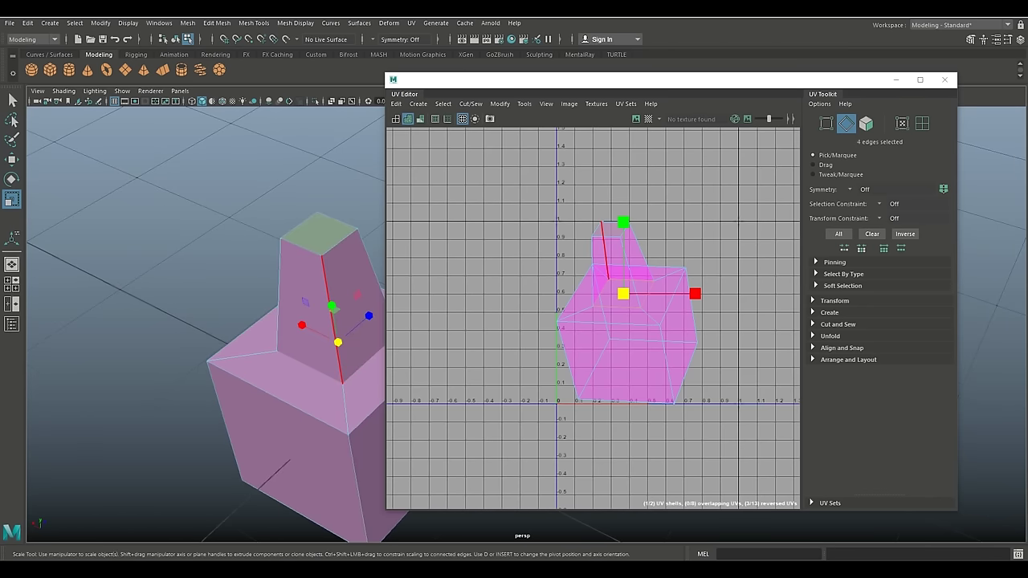
right_drag(645, 356, 688, 479)
Cut the UVs along one upright corner edge of the tapered tower so its sides can open
alt+middle_drag(674, 418, 716, 420)
alt+middle_drag(322, 369, 247, 340)
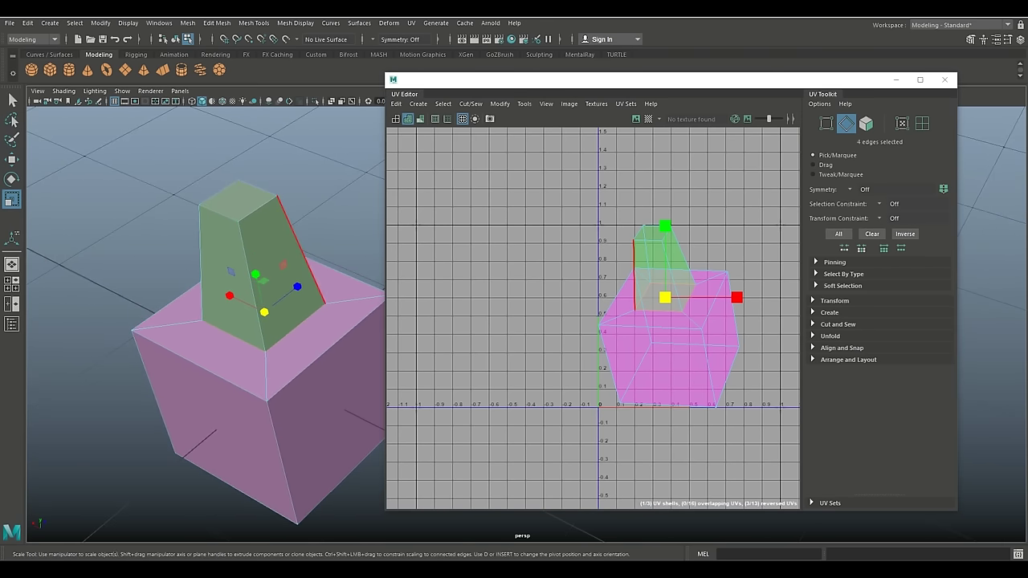
click(303, 253)
right_drag(664, 258, 727, 366)
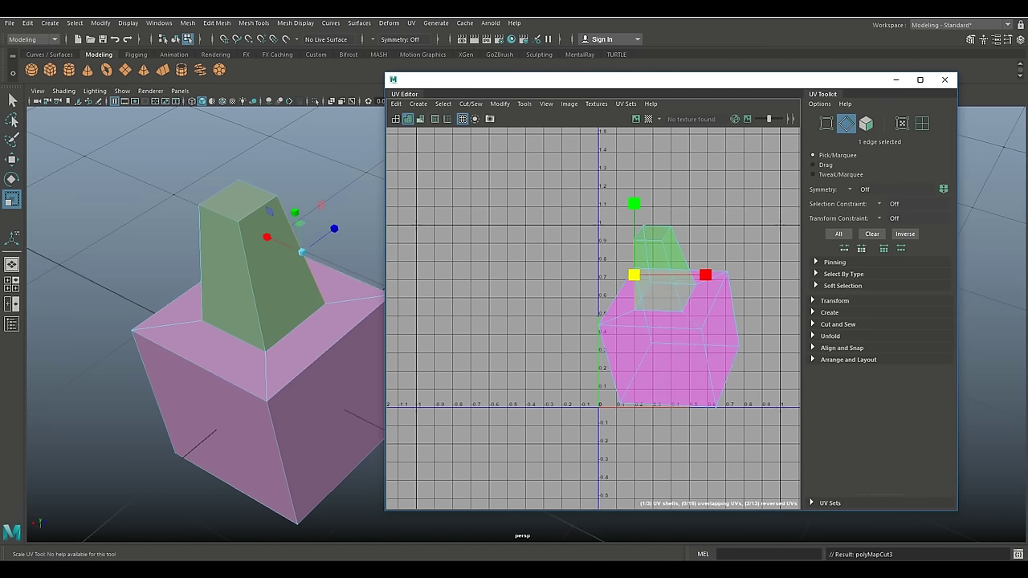
Select the four outer edges around the cube's top and cut the UVs along them
right_drag(290, 316, 290, 225)
click(321, 353)
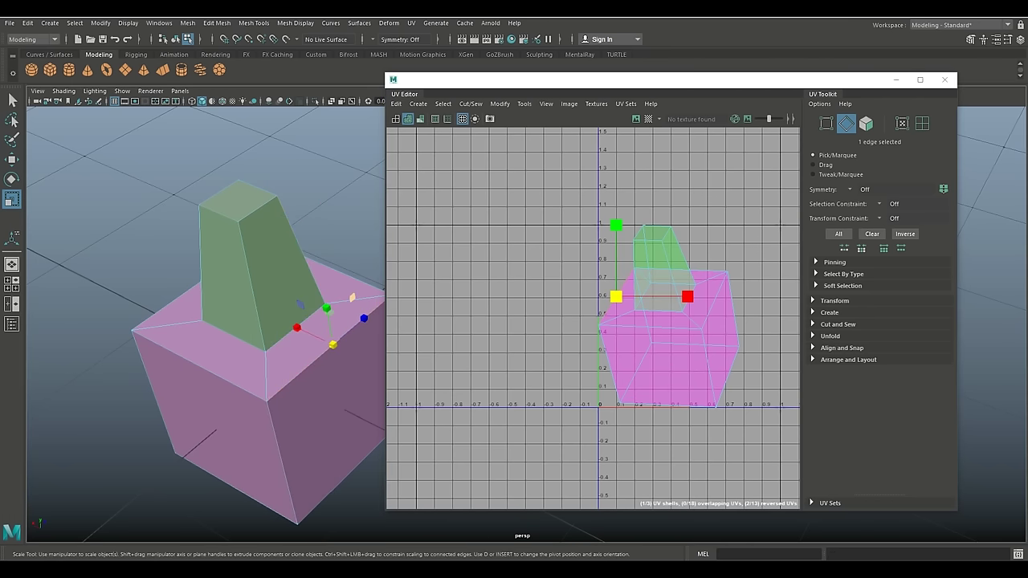
shift+click(347, 277)
shift+click(166, 306)
shift+click(202, 367)
right_drag(628, 333, 672, 455)
Select the four edges around the cube's bottom face and cut the UVs along them
alt+middle_drag(321, 418, 280, 369)
click(289, 448)
shift+click(202, 449)
alt+middle_drag(206, 433, 389, 324)
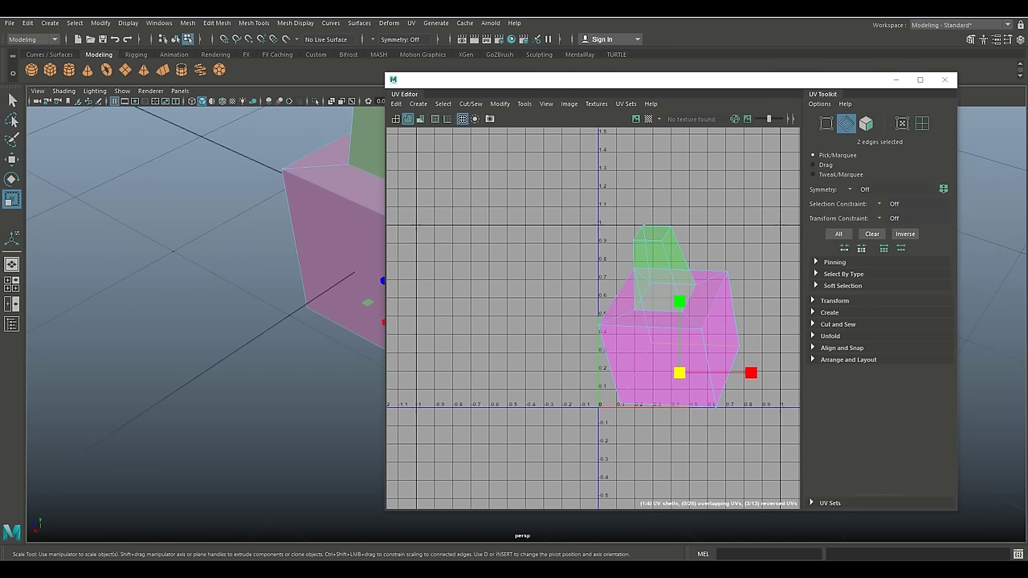
shift+click(346, 330)
alt+drag(345, 329, 578, 320)
alt+middle_drag(723, 320, 167, 330)
key(f)
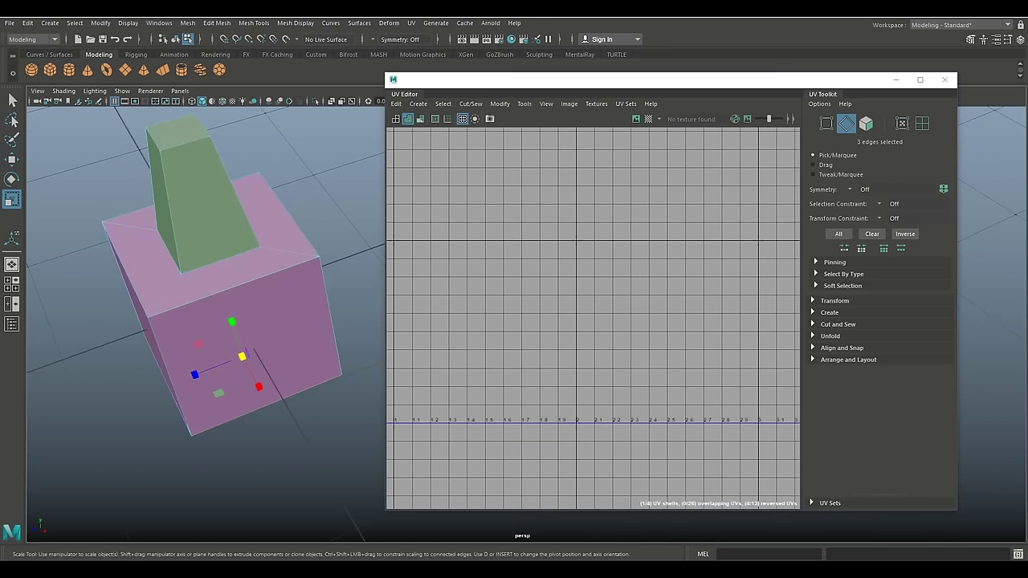
shift+click(166, 384)
right_drag(548, 317, 595, 439)
Cut the UVs along one vertical corner edge of the cube so its side faces can open
alt+middle_drag(551, 383, 738, 456)
scroll(664, 322, up, 8)
scroll(209, 422, up, 1)
alt+drag(241, 450, 321, 386)
alt+middle_drag(321, 386, 220, 348)
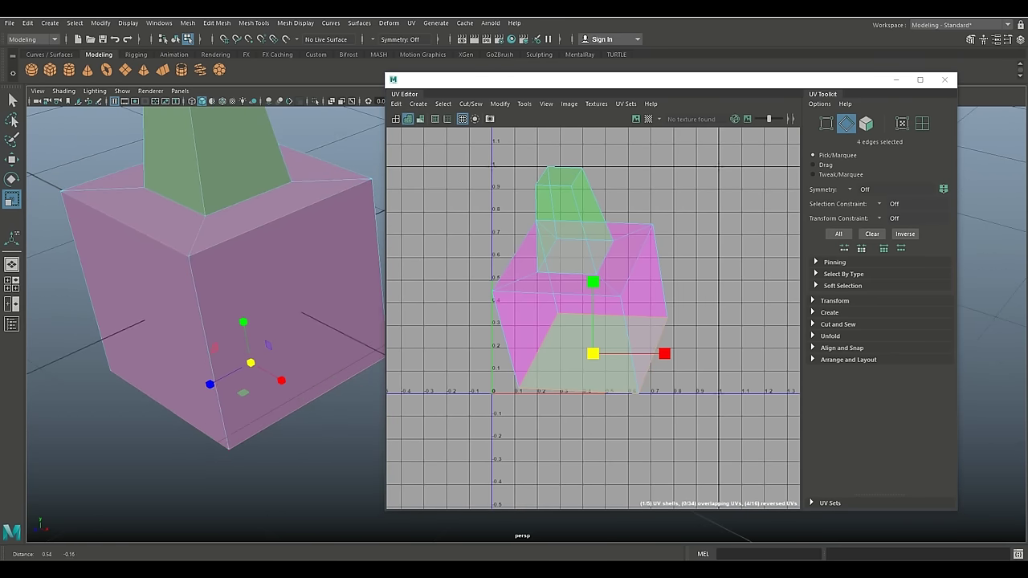
click(658, 265)
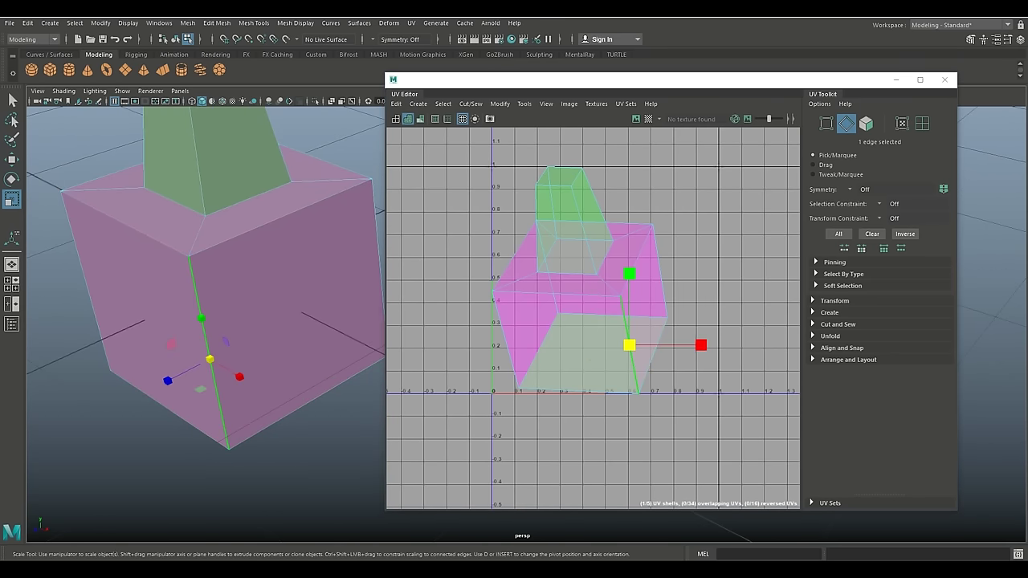
right_drag(606, 283, 652, 406)
Select all of the model's edges in the UV Editor and unfold the UV shells
scroll(661, 393, down, 4)
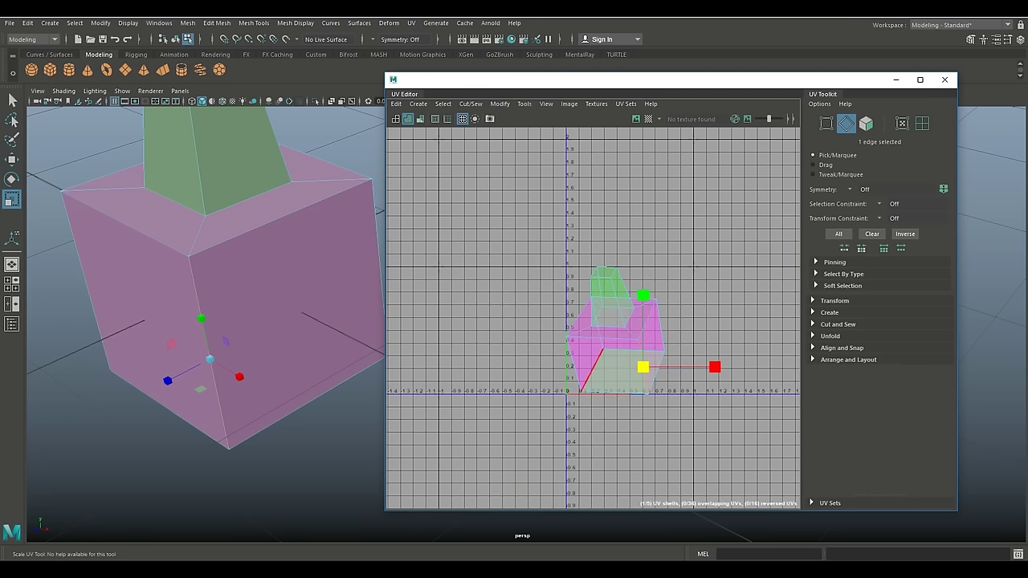
alt+middle_drag(299, 302, 289, 421)
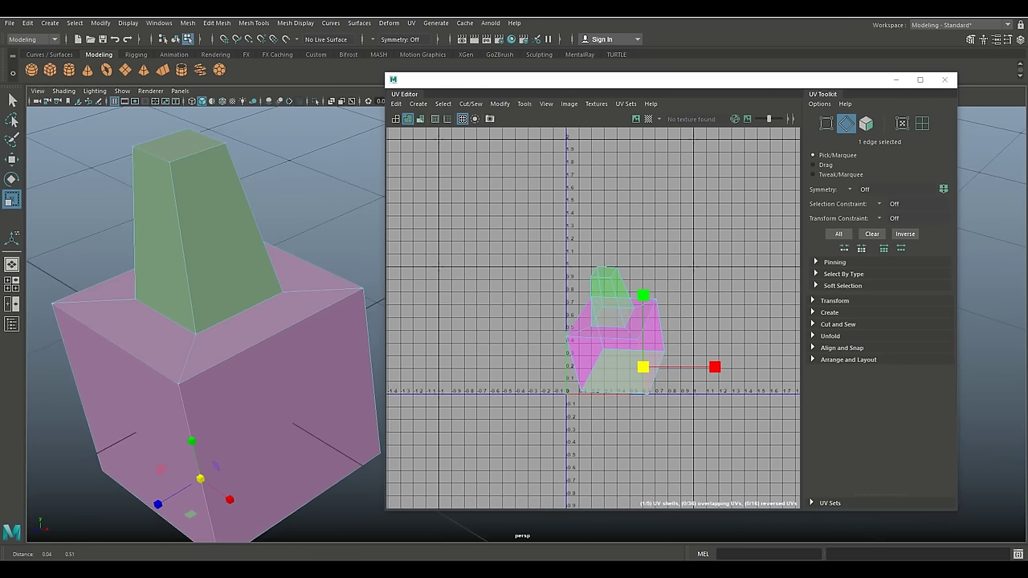
scroll(498, 367, down, 2)
scroll(589, 402, up, 5)
alt+middle_drag(588, 393, 638, 443)
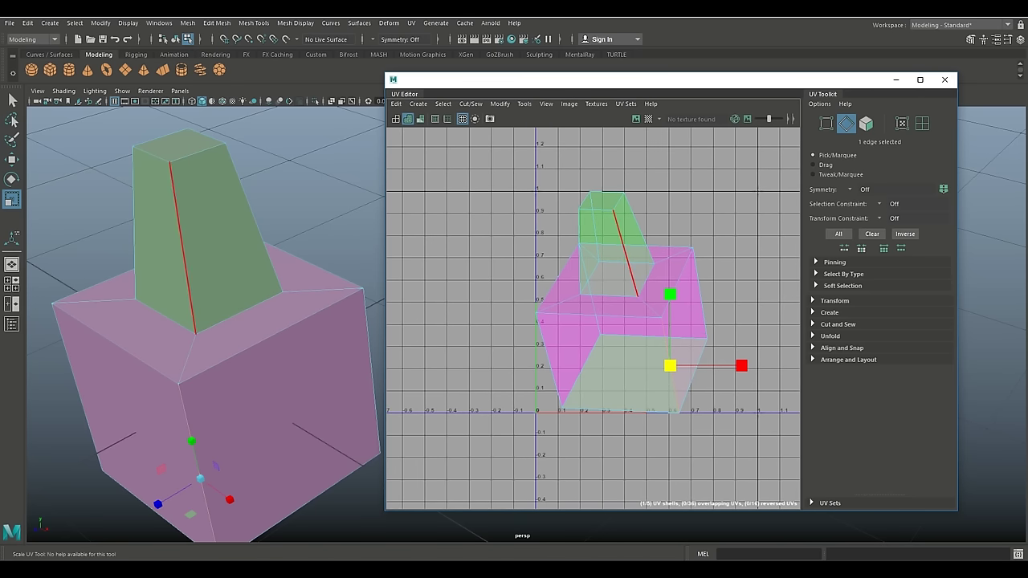
right_click(620, 274)
mouse_move(618, 348)
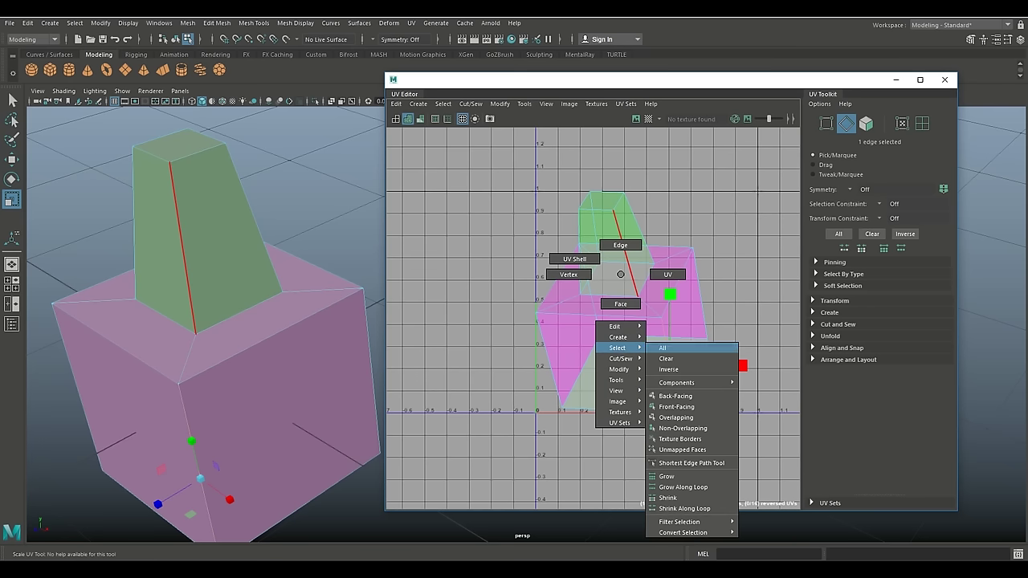
click(666, 347)
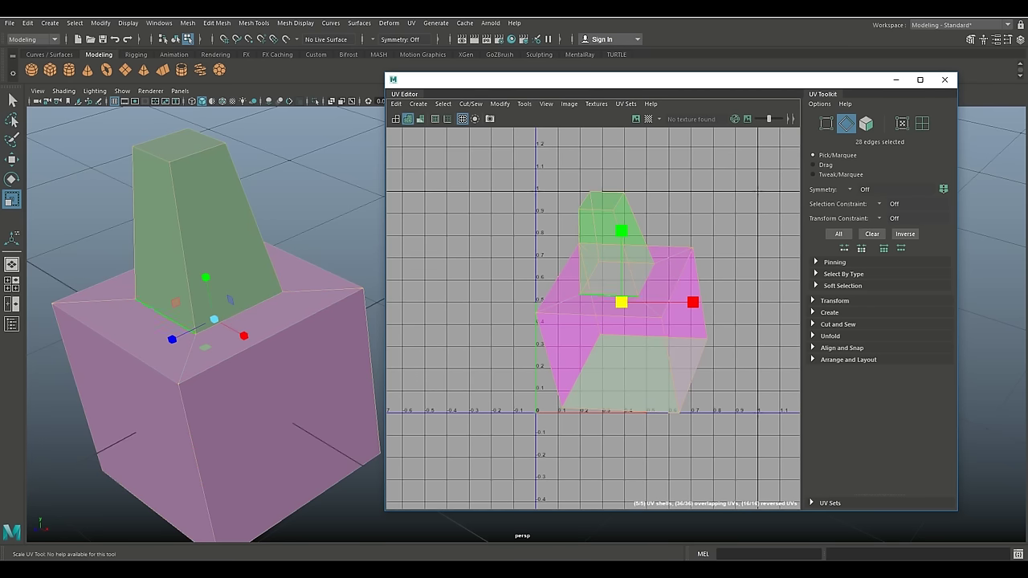
right_click(592, 262)
mouse_move(591, 357)
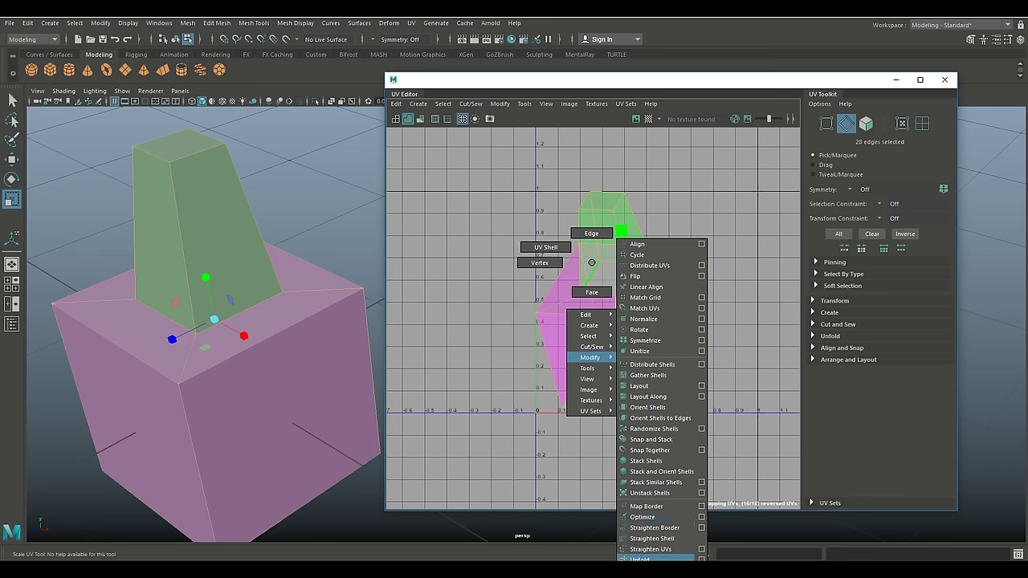
click(640, 559)
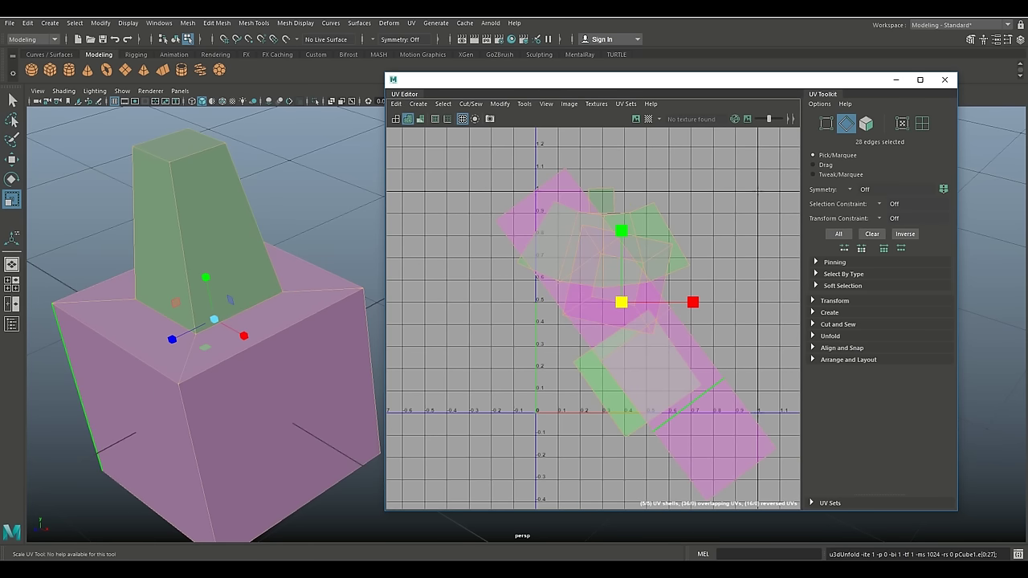
Lay out the model's unfolded UV shells so they sit separately without overlapping inside the 0 to 1 UV square
scroll(562, 456, down, 2)
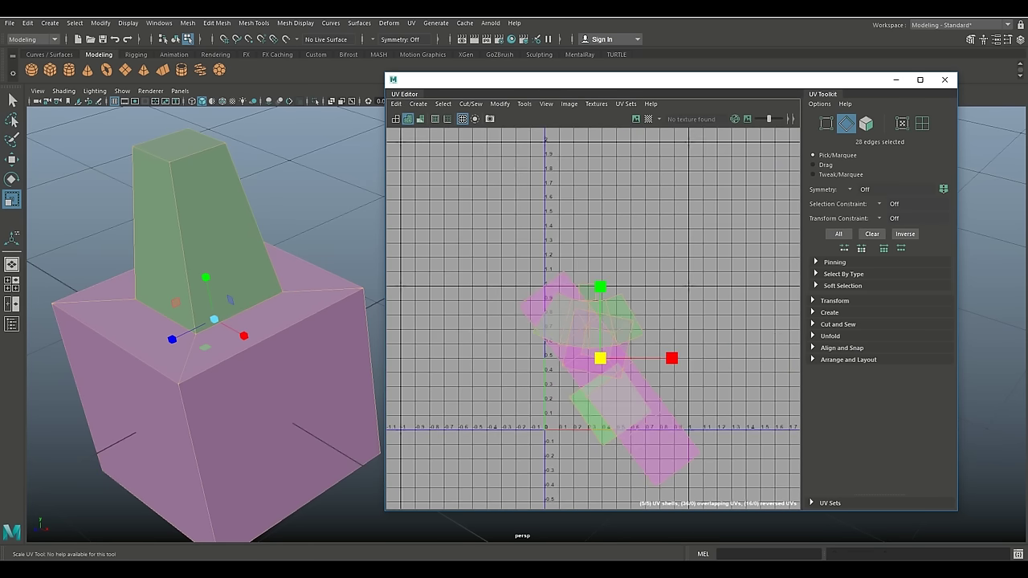
alt+middle_drag(610, 377, 601, 317)
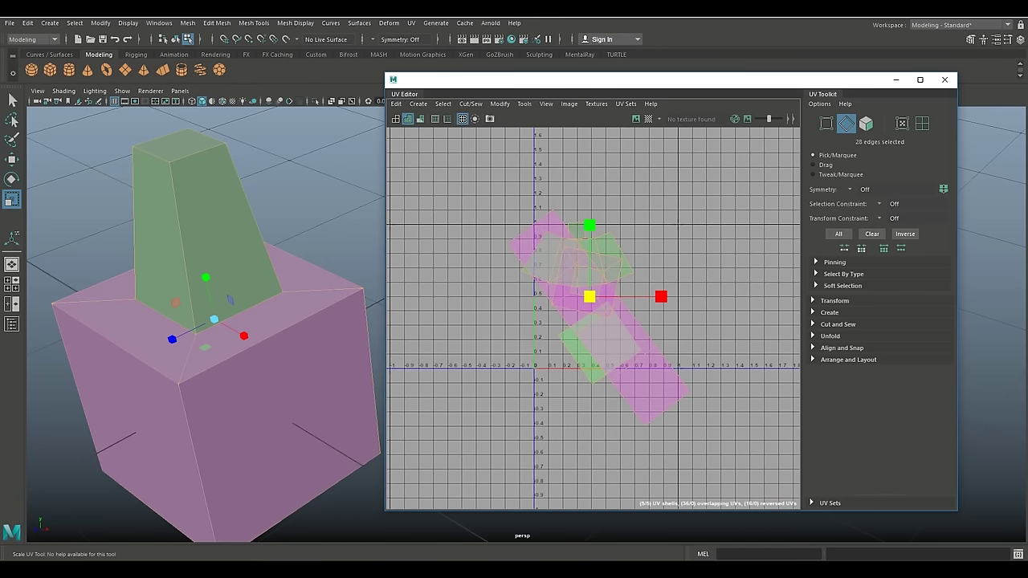
right_drag(571, 261, 618, 386)
scroll(655, 393, up, 3)
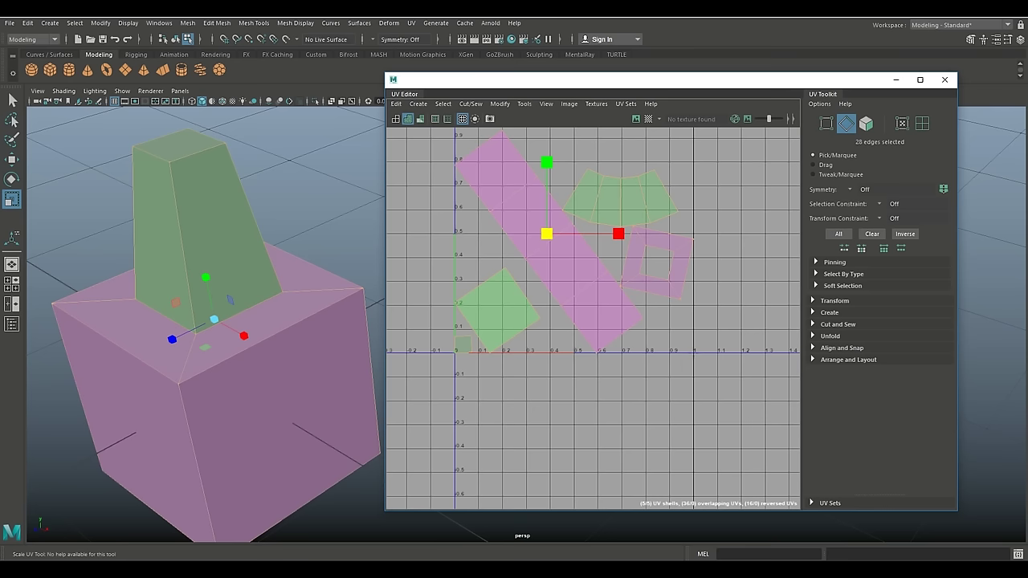
Switch to face selection and examine the cube and tower from several angles against their laid-out UV shells
right_drag(182, 160, 181, 183)
click(178, 143)
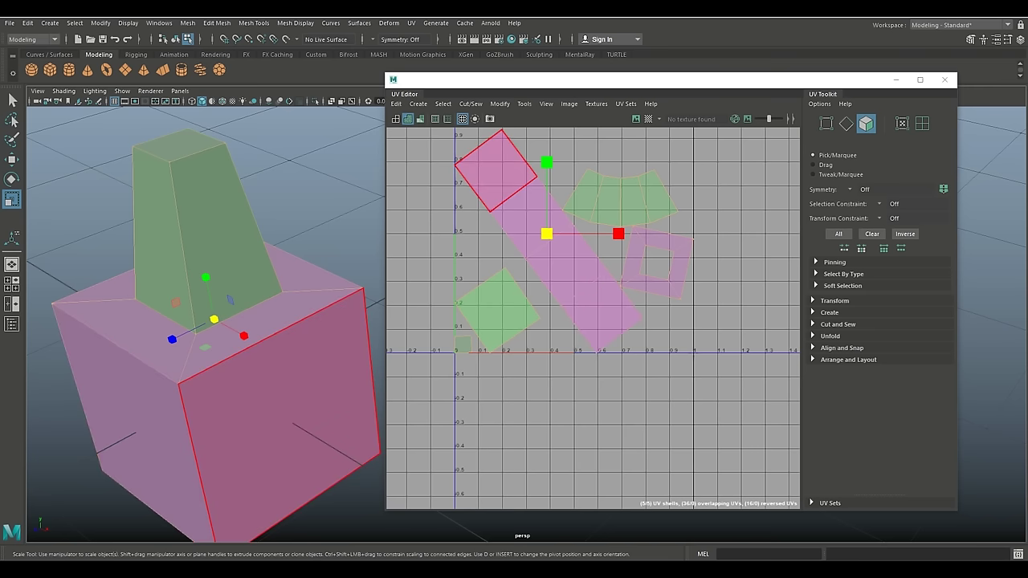
alt+drag(133, 378, 156, 209)
alt+middle_drag(177, 160, 181, 321)
alt+drag(189, 193, 205, 369)
alt+middle_drag(205, 357, 236, 324)
scroll(197, 357, up, 2)
alt+drag(233, 329, 269, 297)
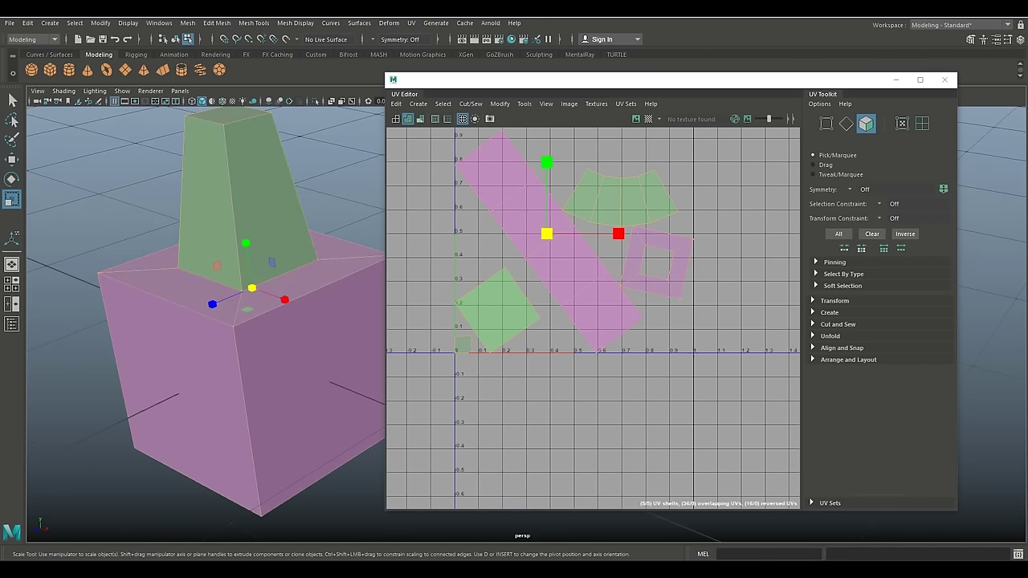
alt+middle_drag(269, 301, 224, 315)
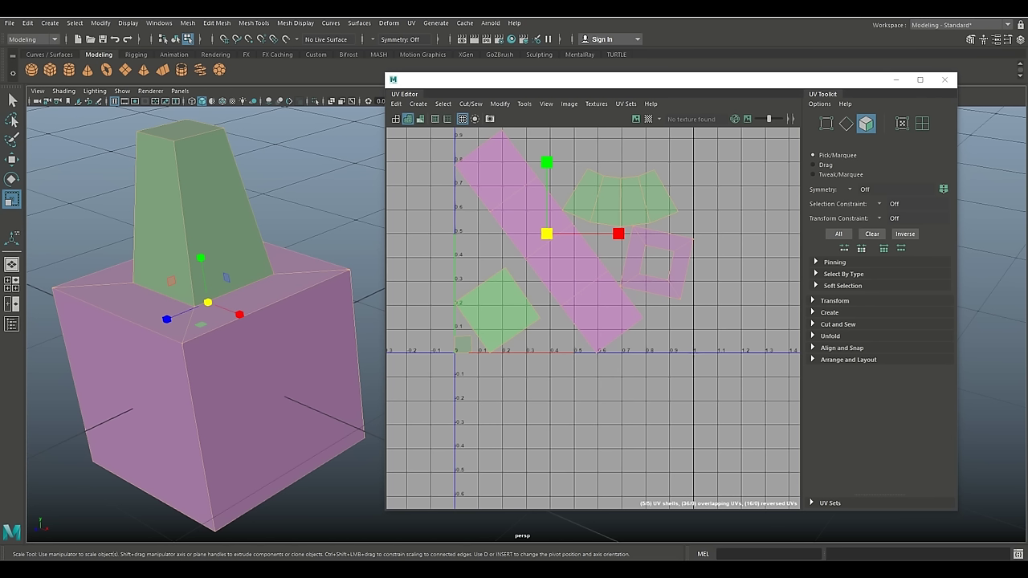
Select the UV shell of the cube's bottom face and rotate it until its edges run nearly parallel to the grid
click(567, 265)
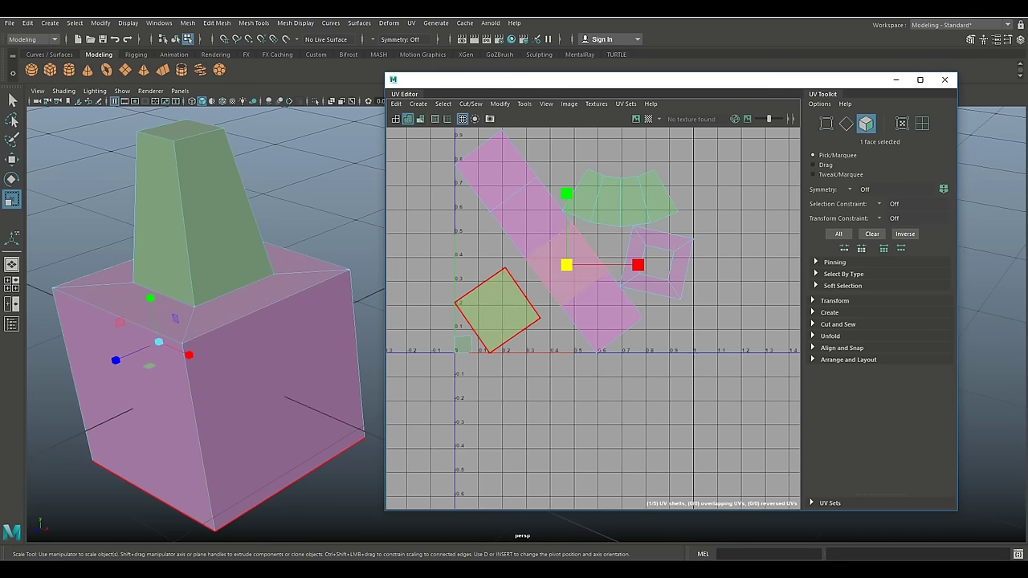
click(498, 311)
key(e)
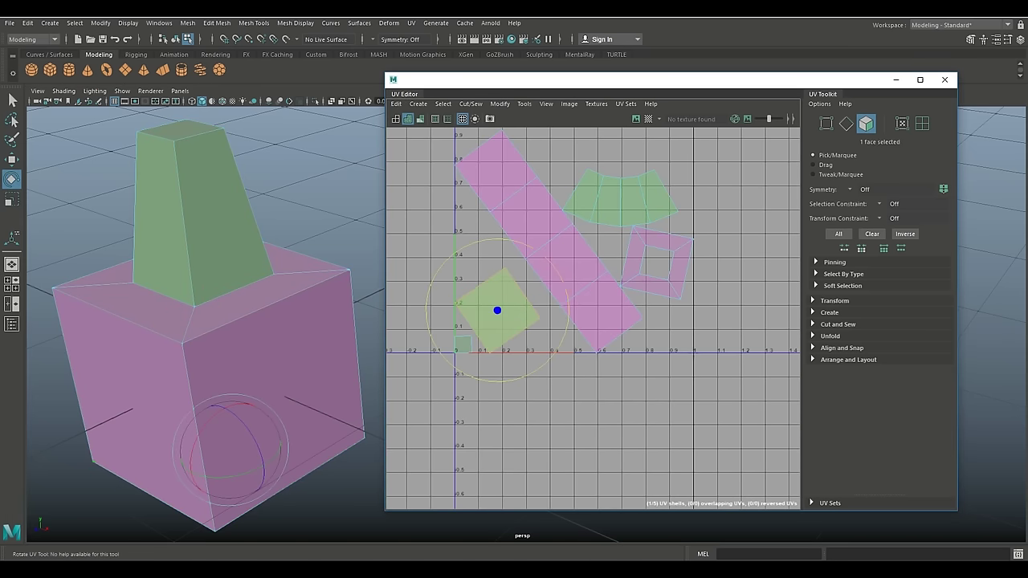
drag(547, 261, 561, 278)
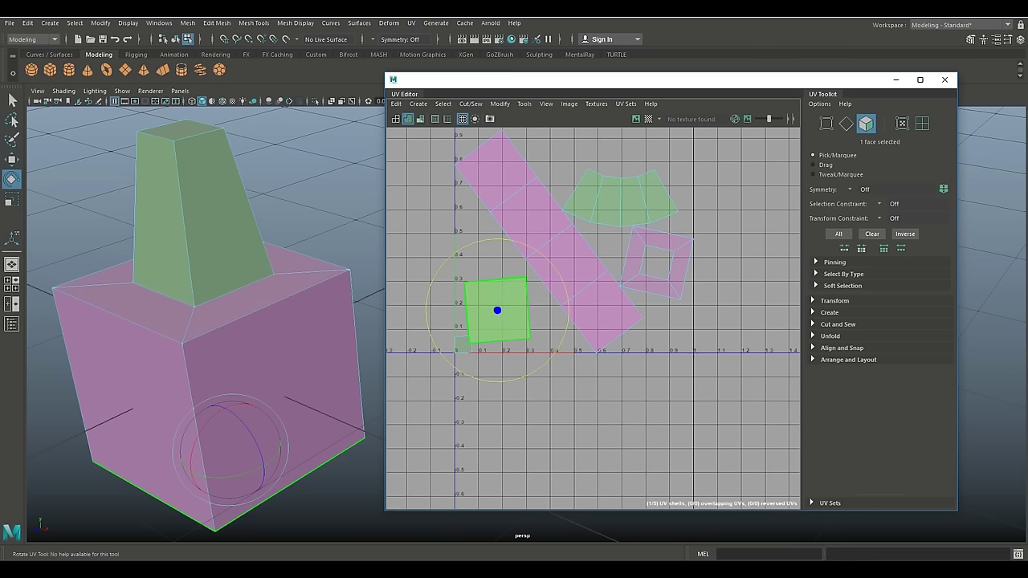
Try to scale the UV shell of the cube's bottom face uniformly
key(r)
drag(497, 310, 527, 310)
key(minus)
key(minus)
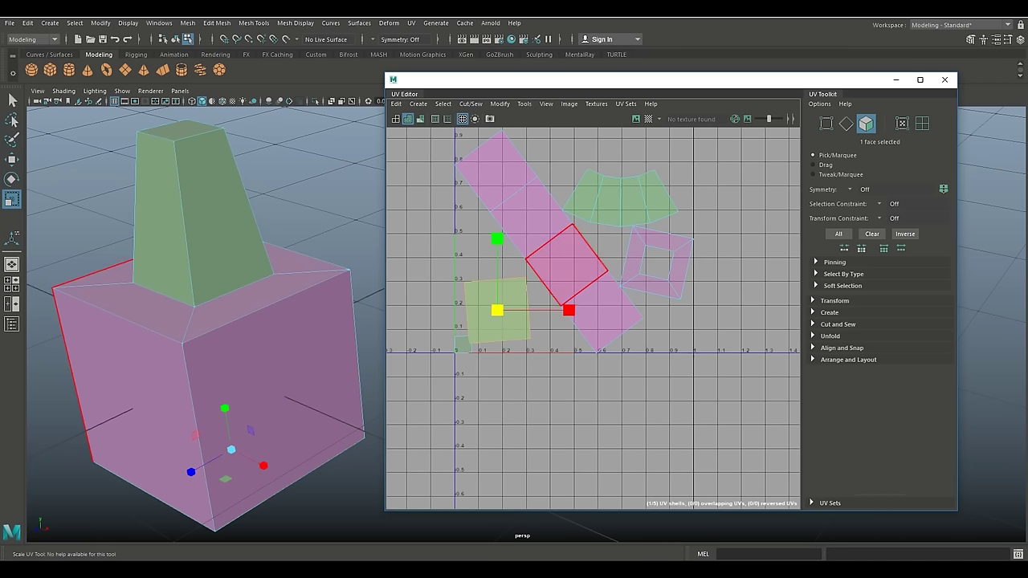
scroll(622, 434, down, 4)
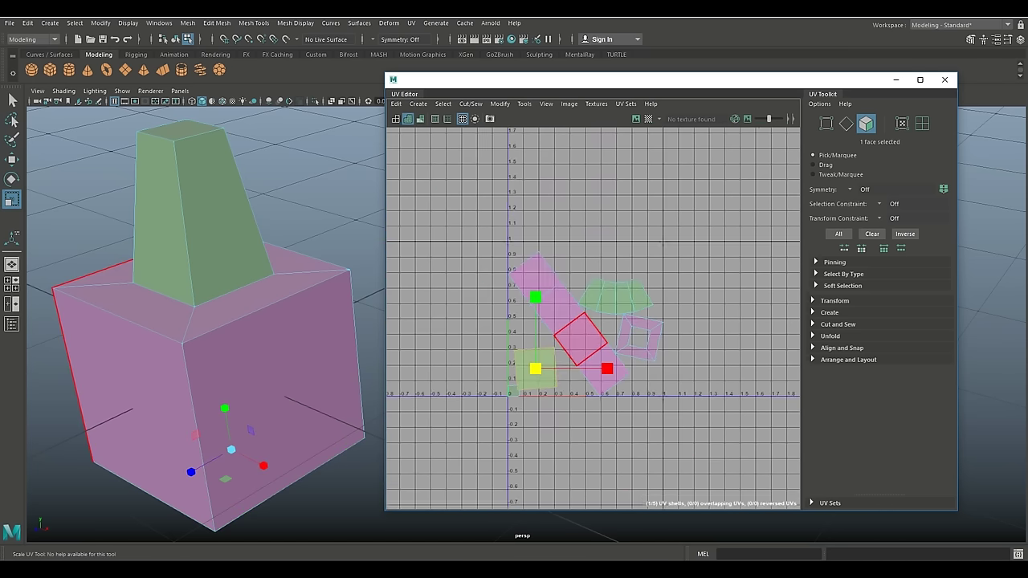
scroll(580, 337, up, 3)
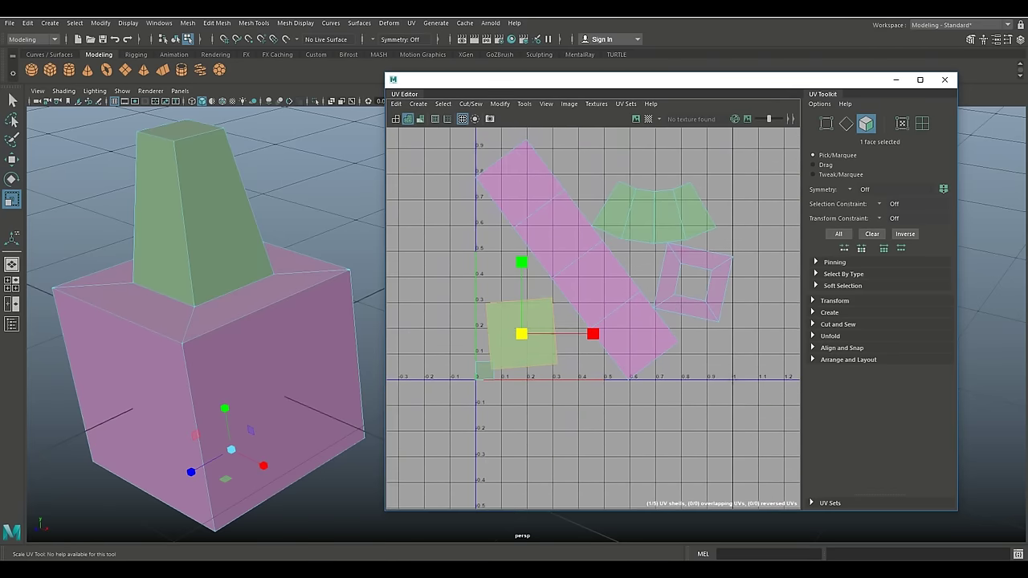